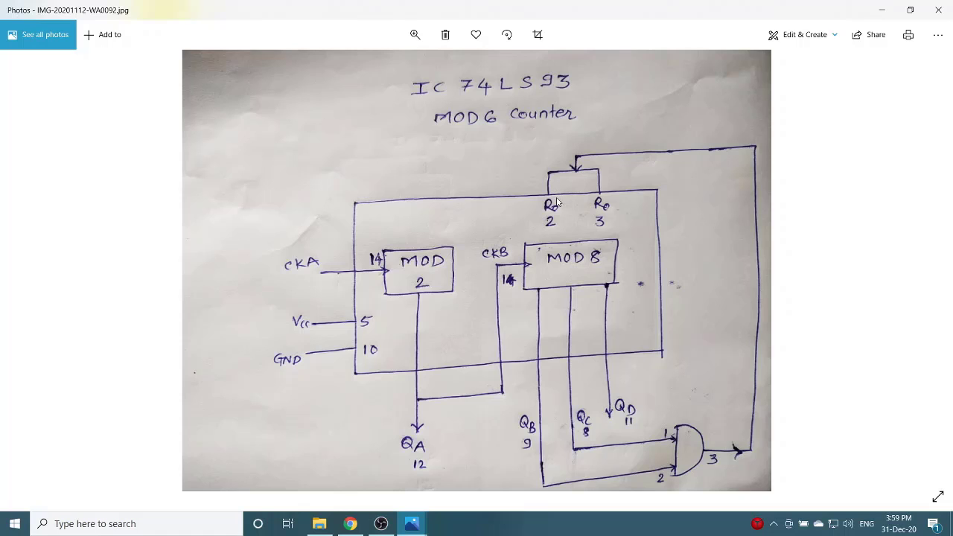
Switch to the DeldSim simulator and start adding an IC to IC BASE 1
key("alt+Tab")
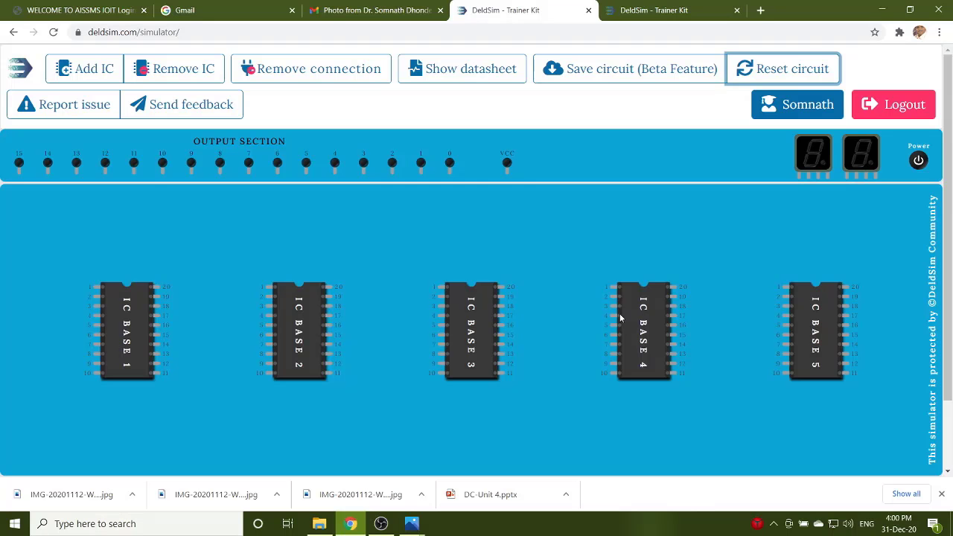
left_click(88, 77)
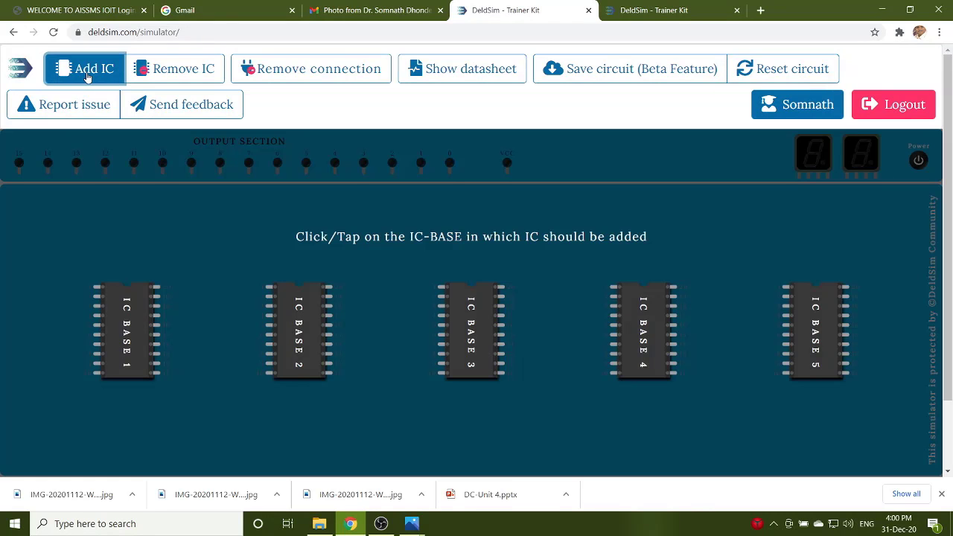
left_click(132, 317)
Pick 74LS93 Binary Counters from the chip list and insert it into the base
scroll(480, 340, "down", 2)
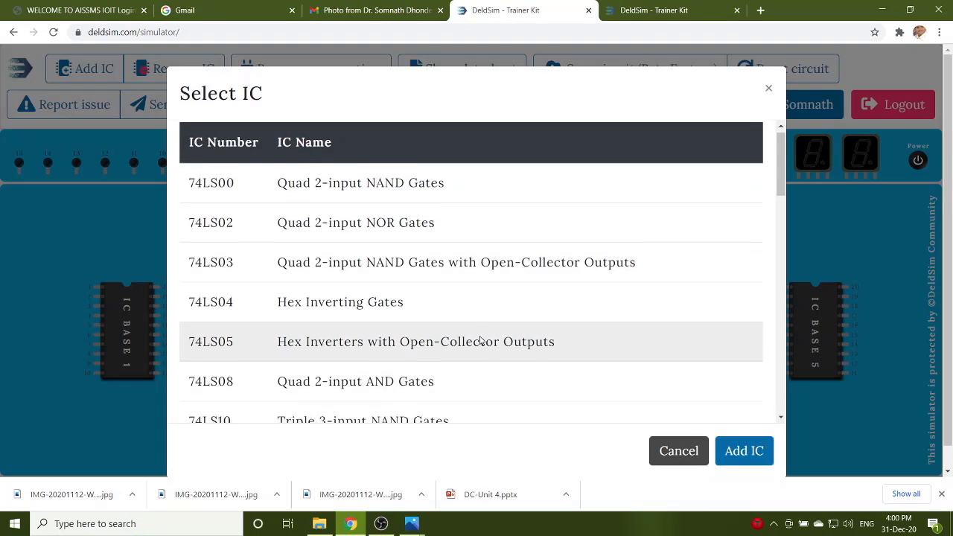
scroll(481, 340, "down", 4)
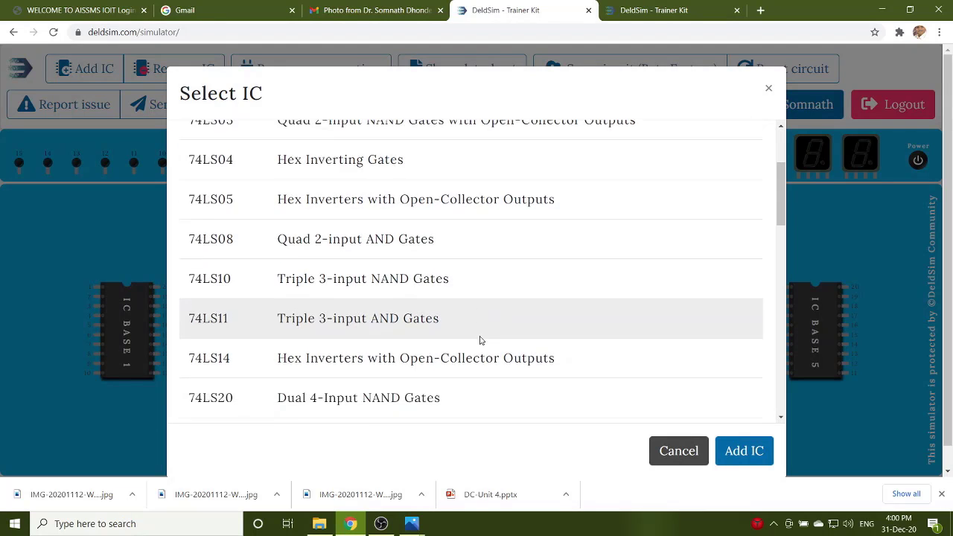
scroll(480, 340, "down", 5)
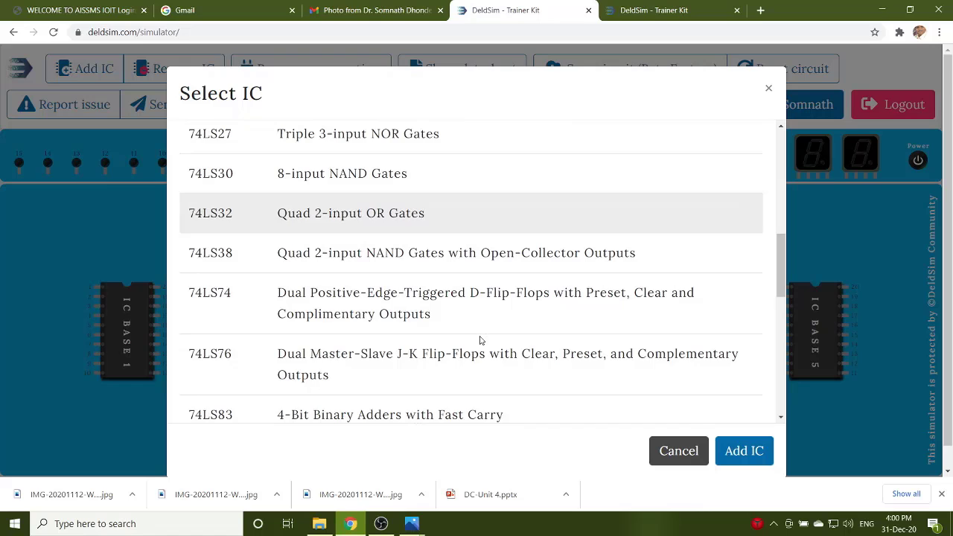
scroll(480, 340, "down", 2)
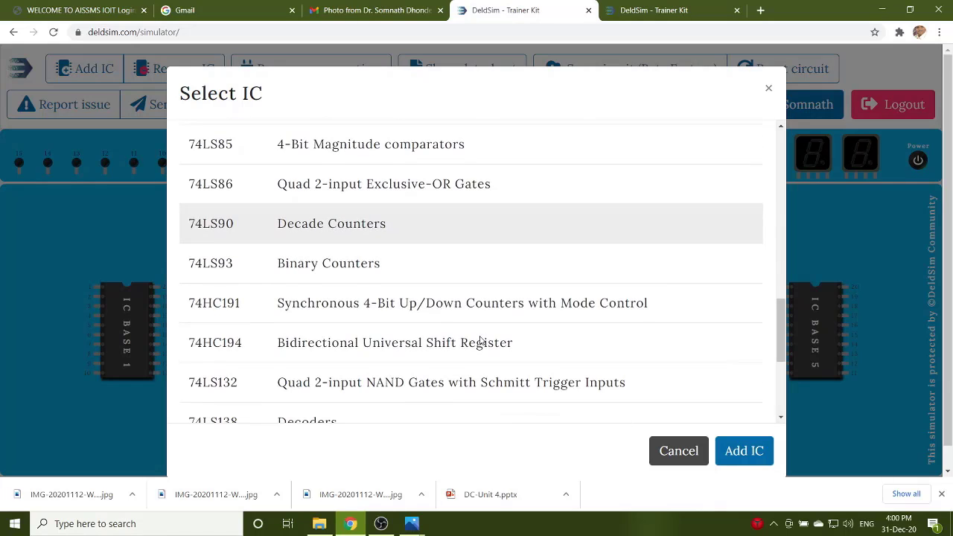
scroll(480, 340, "down", 2)
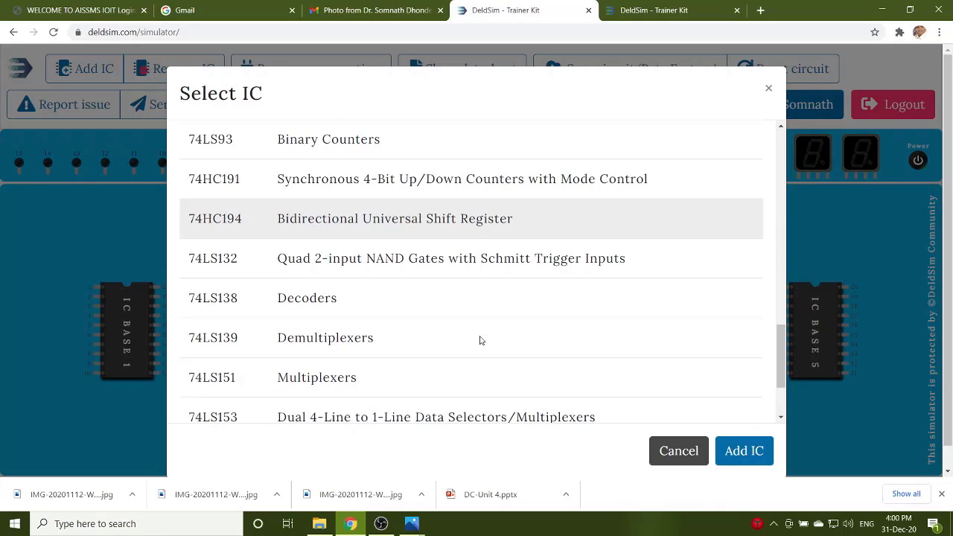
scroll(480, 340, "down", 2)
scroll(480, 340, "up", 5)
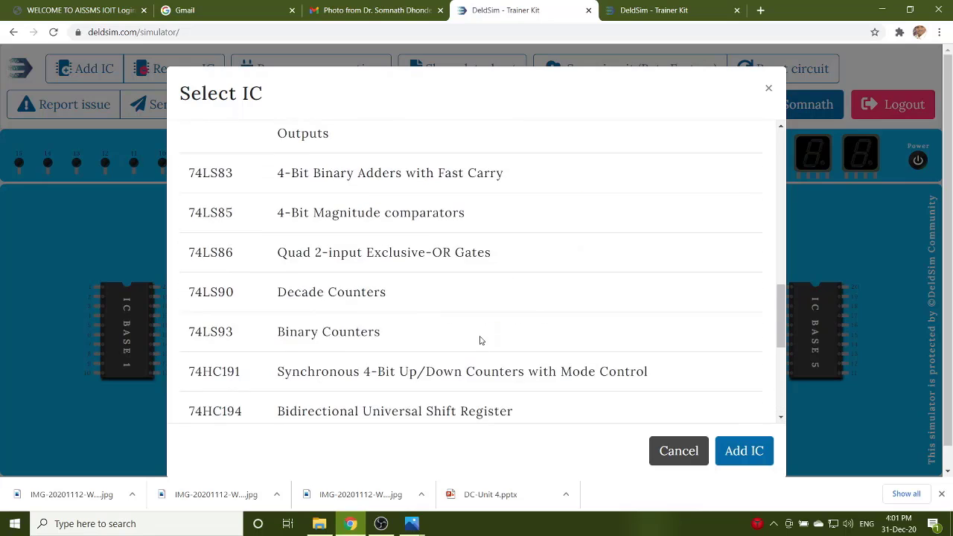
left_click(353, 308)
scroll(351, 311, "up", 1)
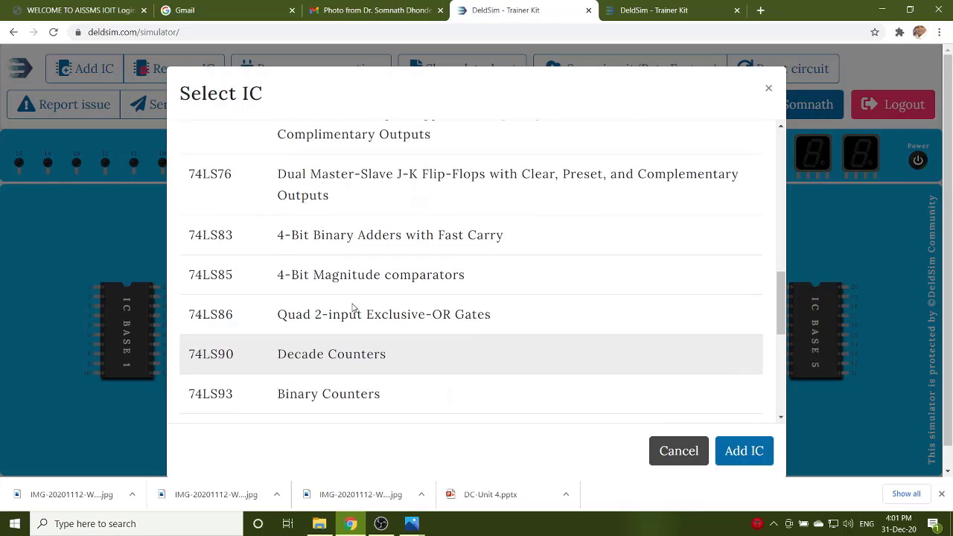
scroll(352, 312, "down", 1)
scroll(354, 308, "down", 2)
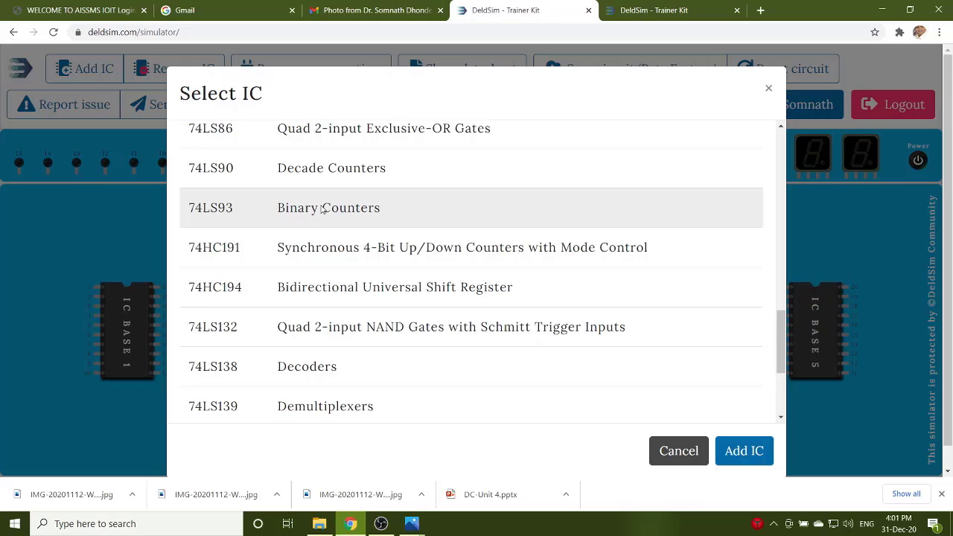
left_click(323, 205)
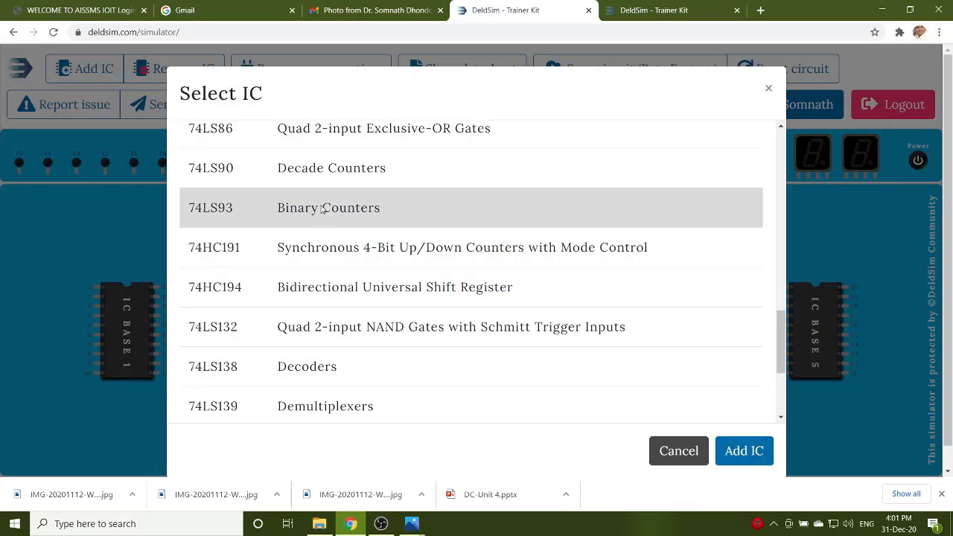
left_click(742, 450)
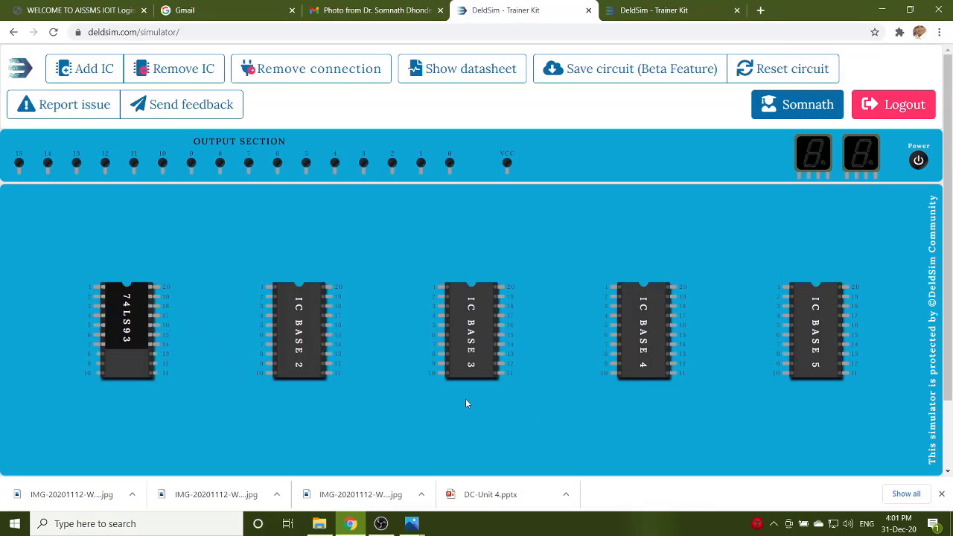
Add a 74LS08 Quad 2-input AND Gates chip to IC BASE 2
left_click(104, 75)
left_click(293, 360)
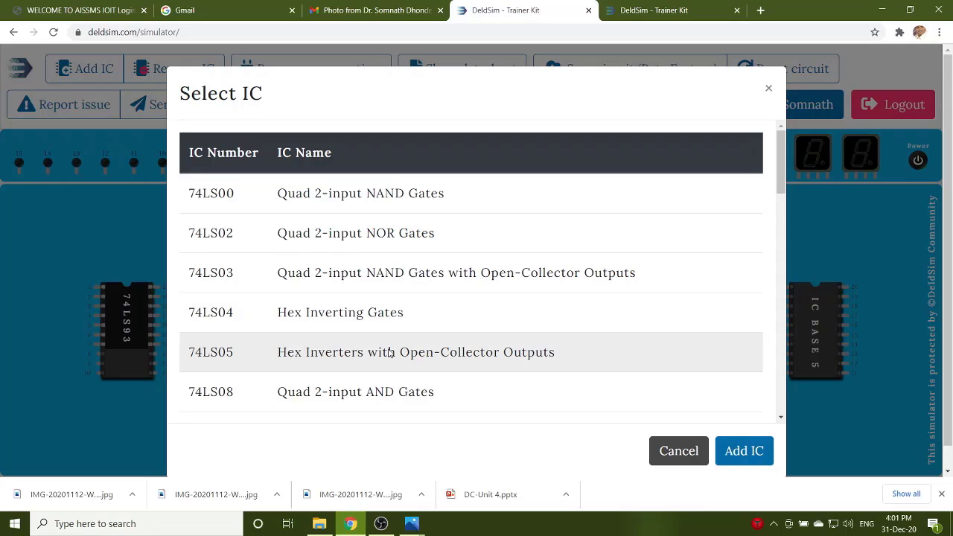
scroll(368, 306, "down", 1)
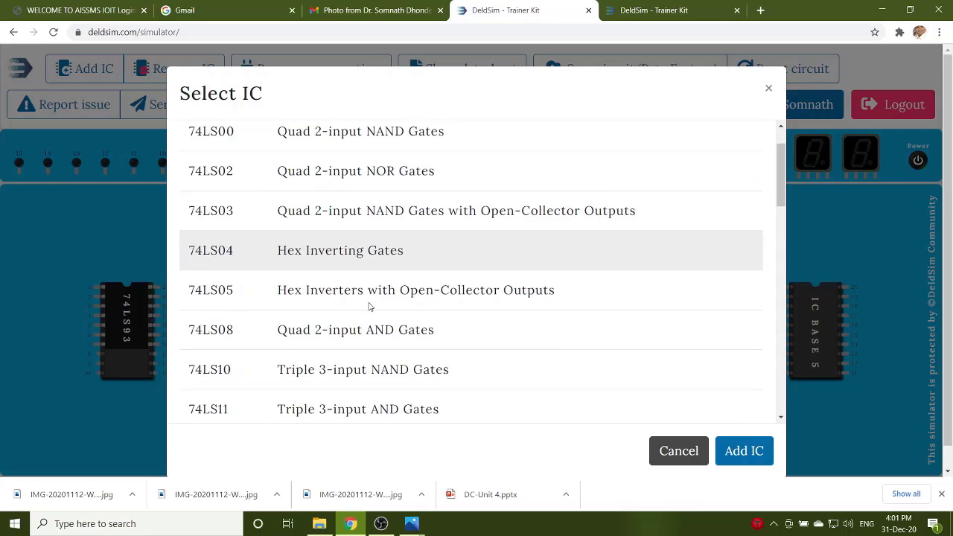
left_click(379, 332)
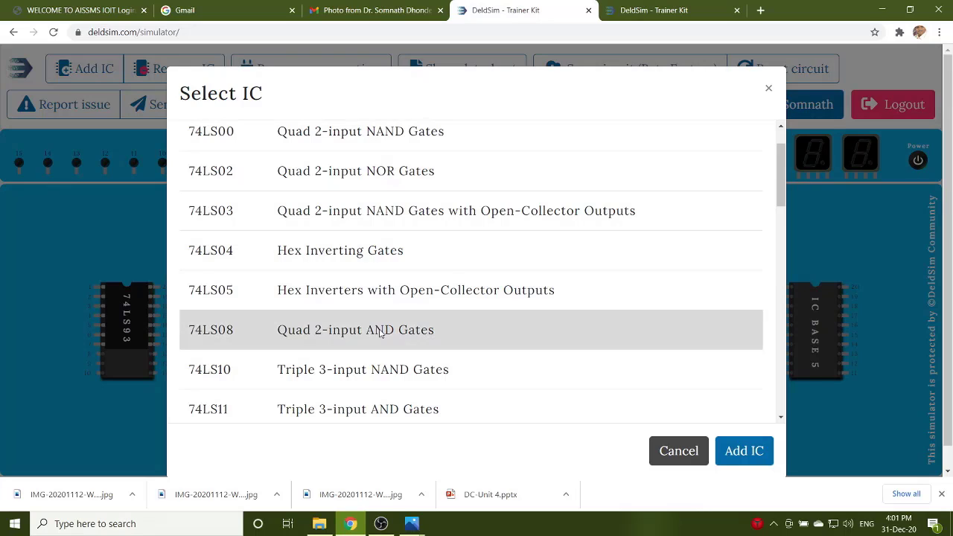
left_click(743, 456)
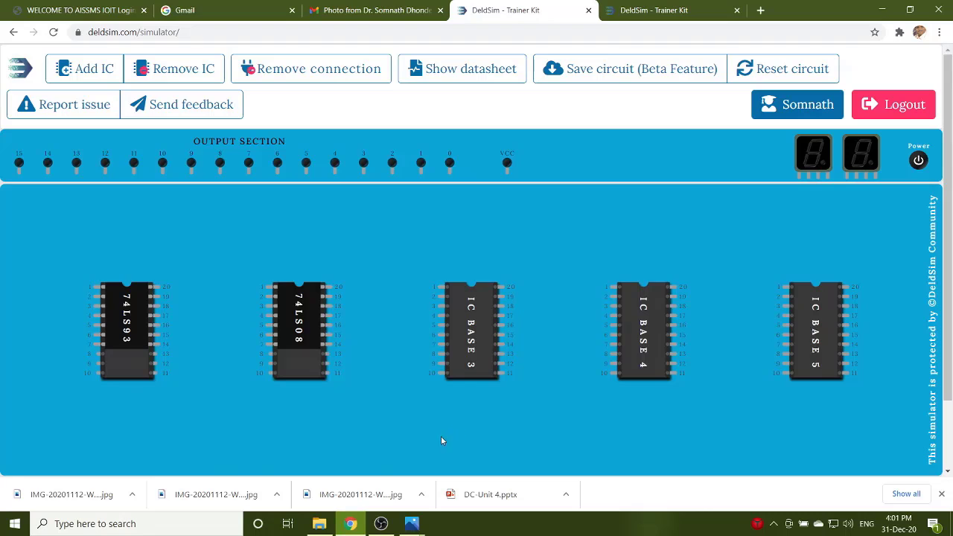
Wire one 74LS93 pin to the VCC terminal and its ground pin to GND
left_click(95, 326)
left_click(506, 170)
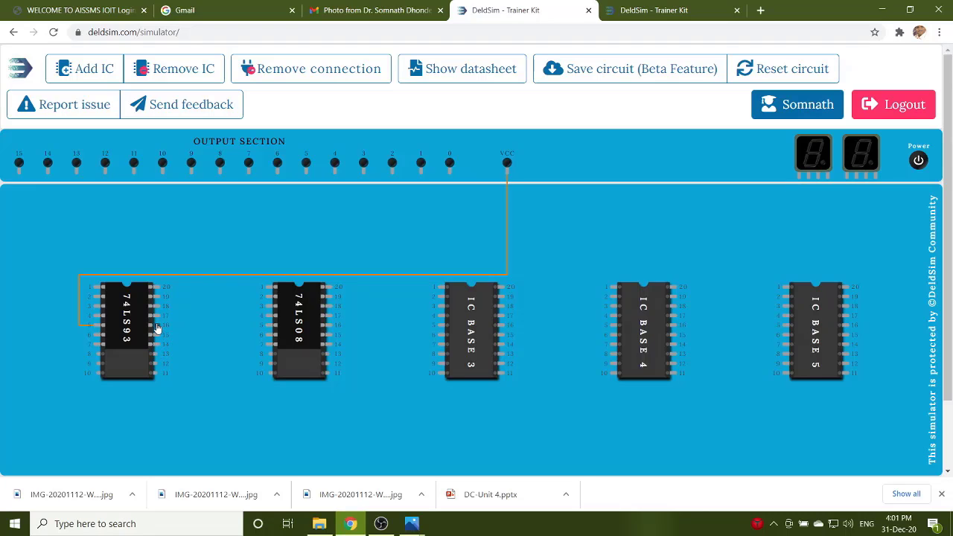
left_click_drag(156, 328, 507, 423)
scroll(596, 453, "down", 1)
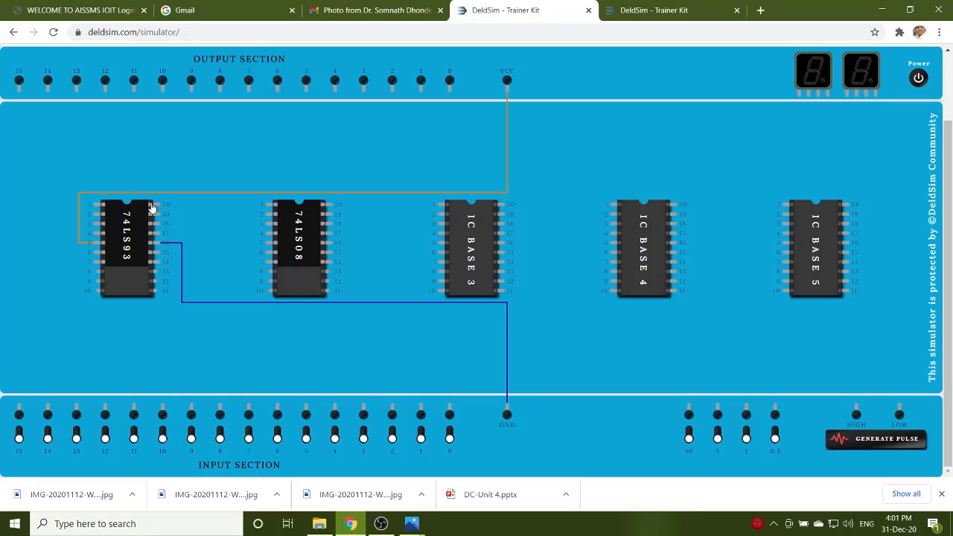
Wire 74LS93 pin 20 to input terminal 1 and its four outputs to the right seven-segment display
left_click_drag(155, 206, 507, 408)
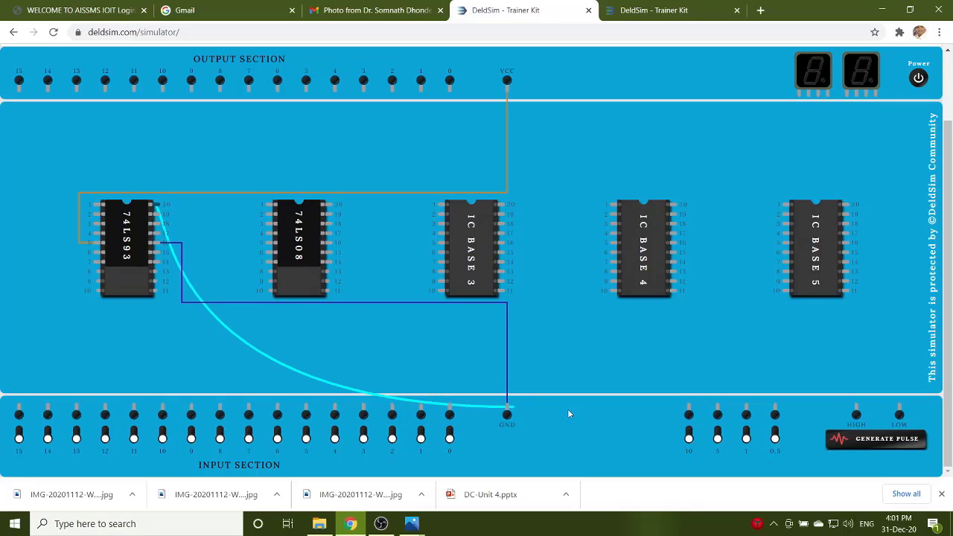
left_click_drag(569, 414, 746, 415)
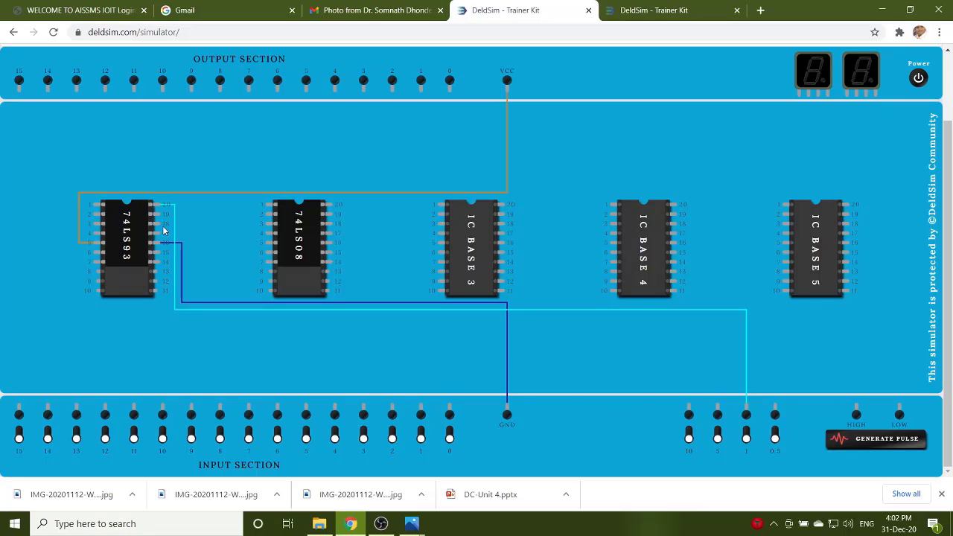
left_click_drag(161, 225, 877, 97)
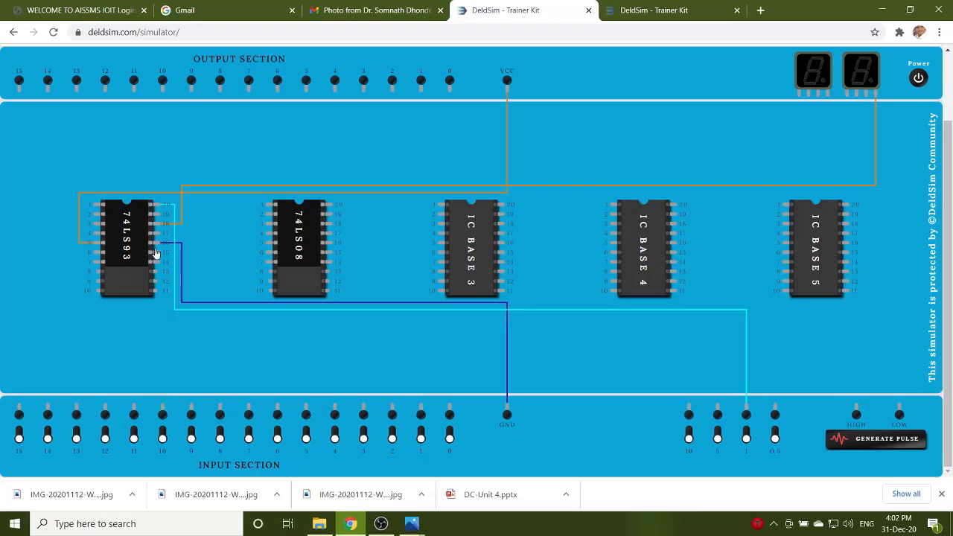
left_click_drag(156, 253, 868, 105)
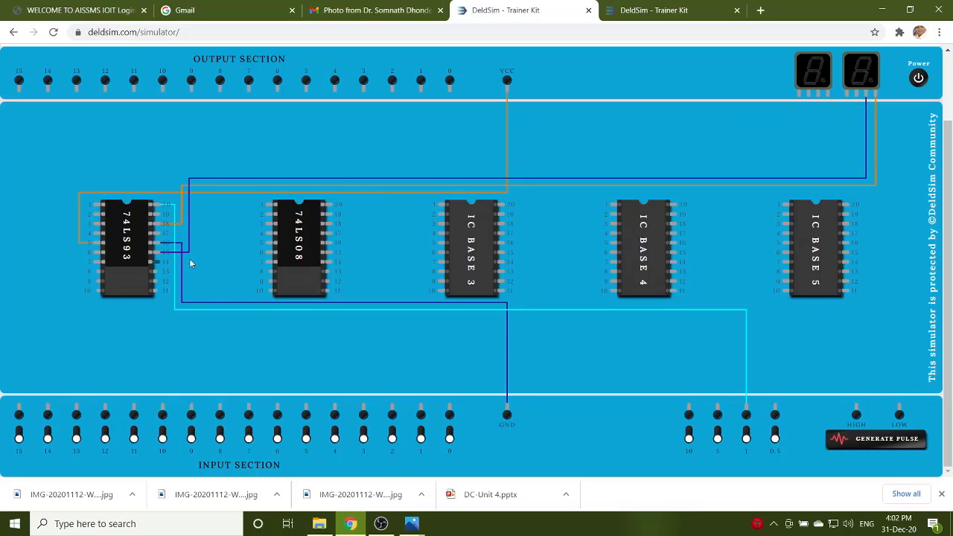
left_click_drag(160, 259, 857, 102)
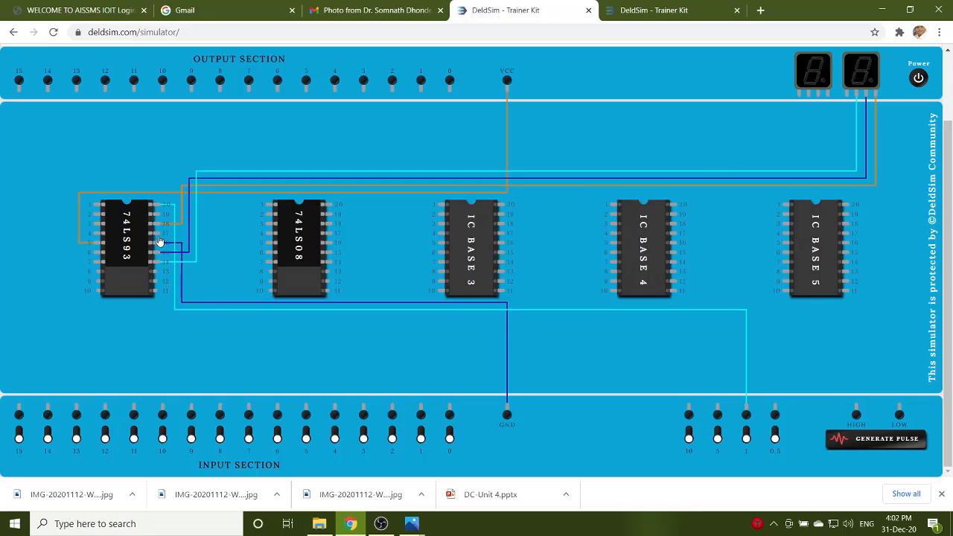
left_click_drag(158, 233, 847, 95)
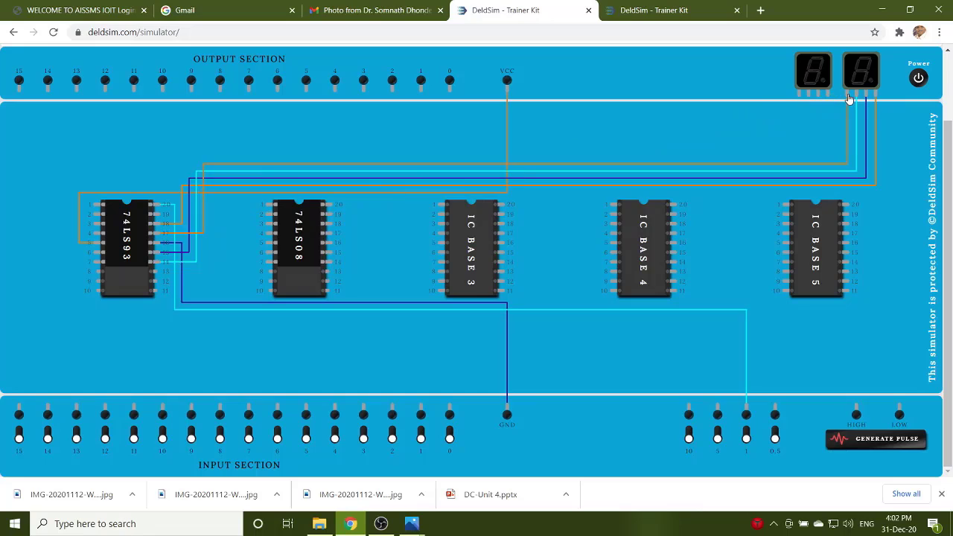
Add a jumper from 74LS93 pin 18 back to its pin 1
left_click(162, 229)
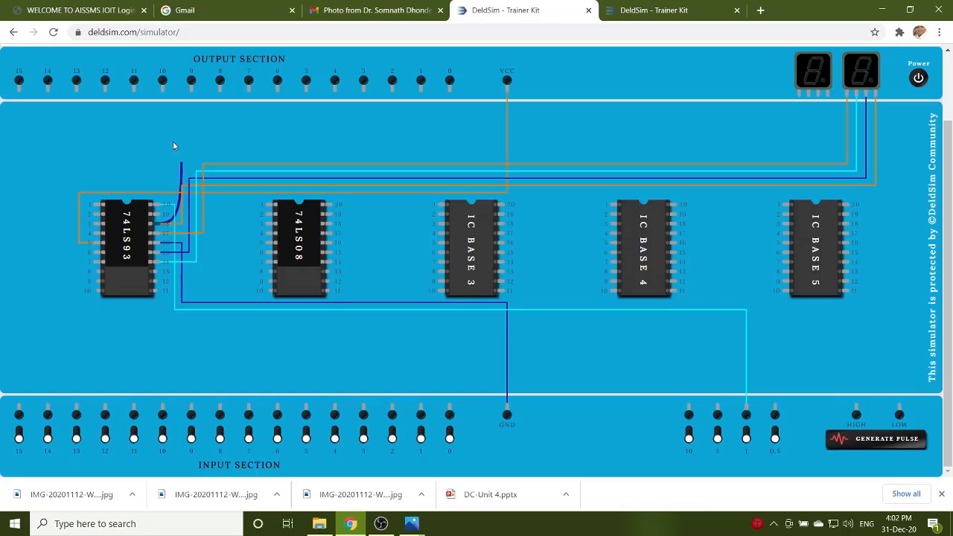
left_click(93, 204)
left_click(93, 204)
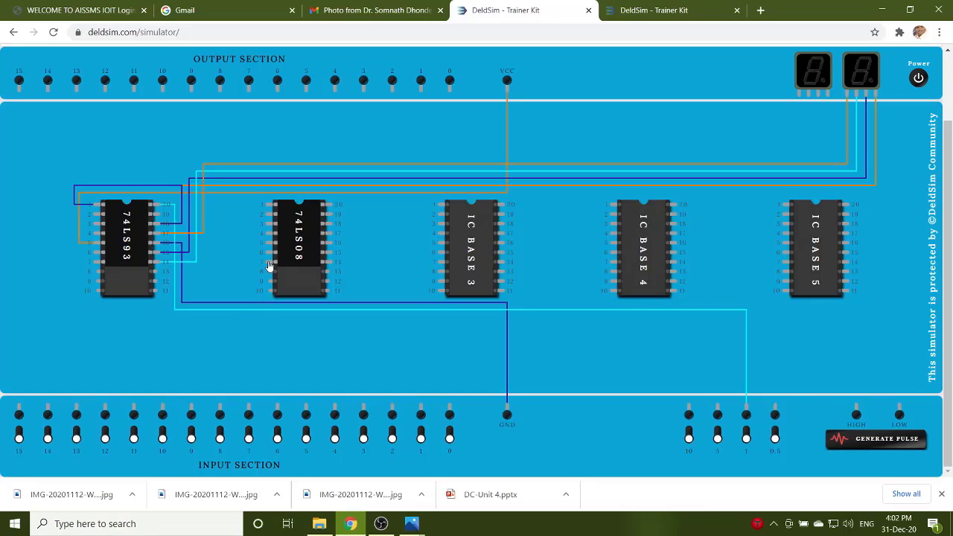
Wire 74LS08 pin 7 to GND, pin 20 to VCC, two 74LS93 outputs to its inputs, and its output to 74LS93 pins 2 and 3
left_click_drag(268, 263, 506, 423)
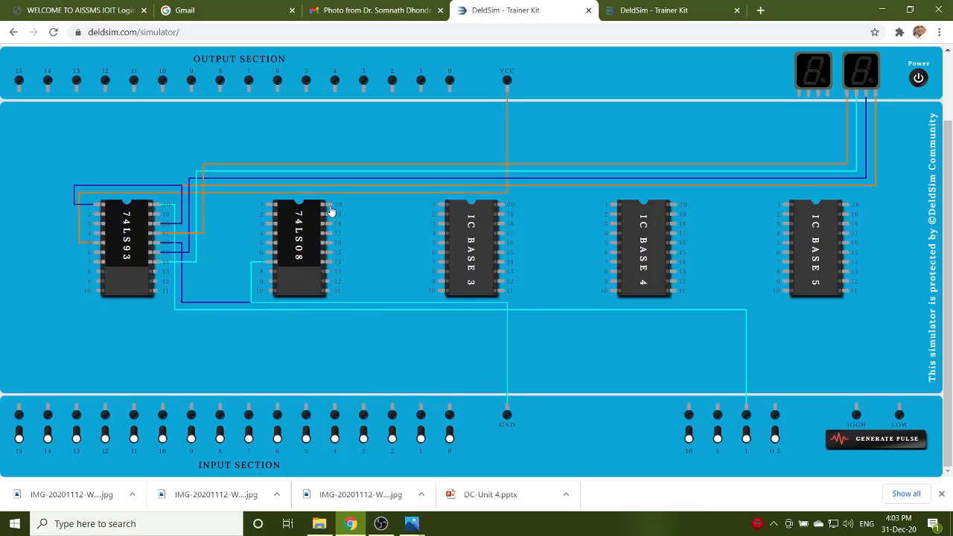
left_click_drag(331, 206, 507, 82)
left_click_drag(157, 255, 267, 210)
mouse_move(155, 265)
left_mouse_down()
mouse_move(192, 268)
mouse_move(270, 240)
mouse_move(262, 215)
left_mouse_up()
mouse_move(157, 263)
left_mouse_down()
mouse_move(223, 259)
mouse_move(274, 232)
mouse_move(268, 221)
left_mouse_up()
left_click_drag(265, 227, 95, 217)
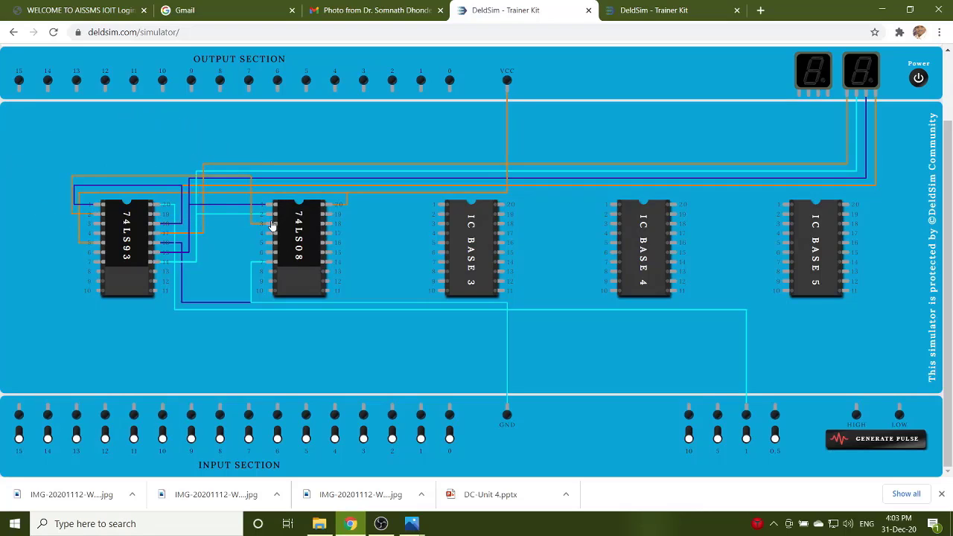
left_click_drag(272, 226, 94, 227)
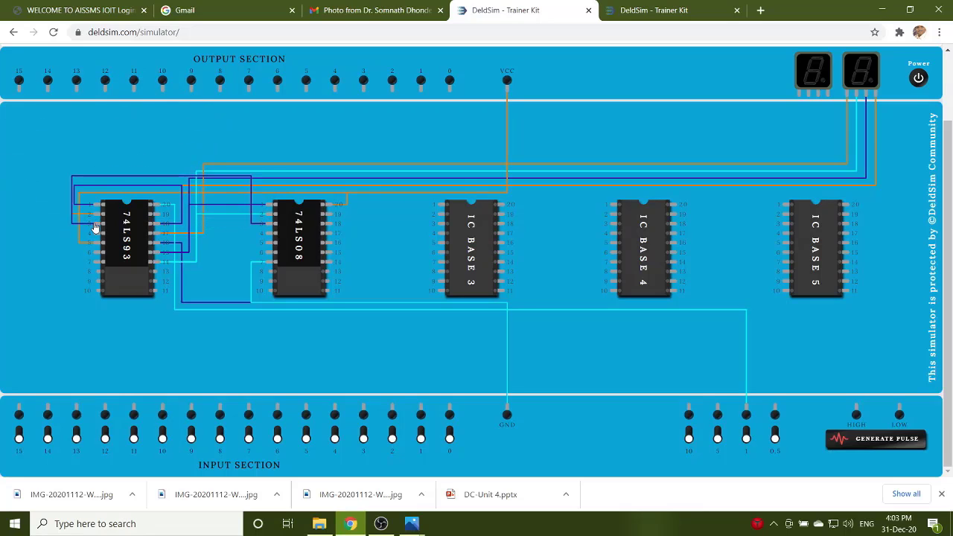
Turn on trainer power and switch input 1 high to run the 1 Hz clock
left_click(918, 79)
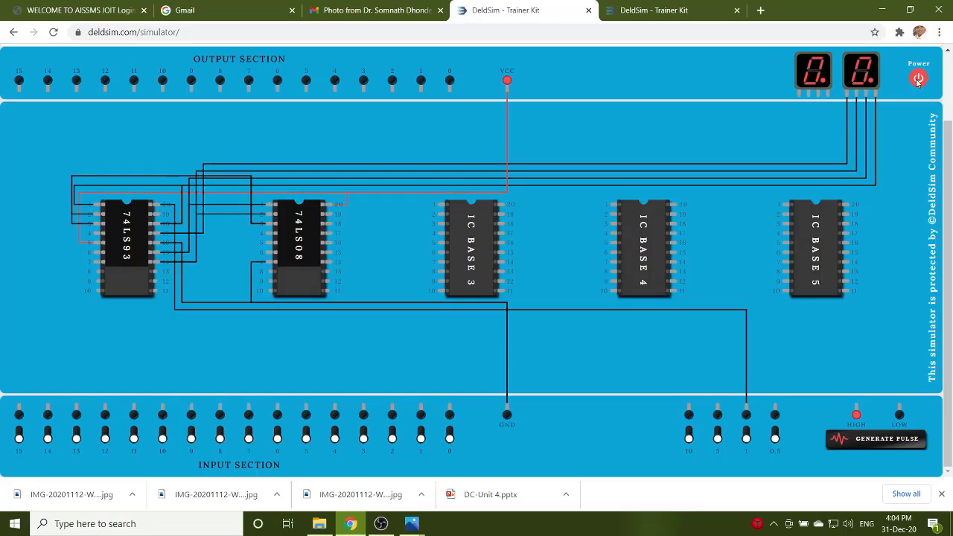
left_click(747, 433)
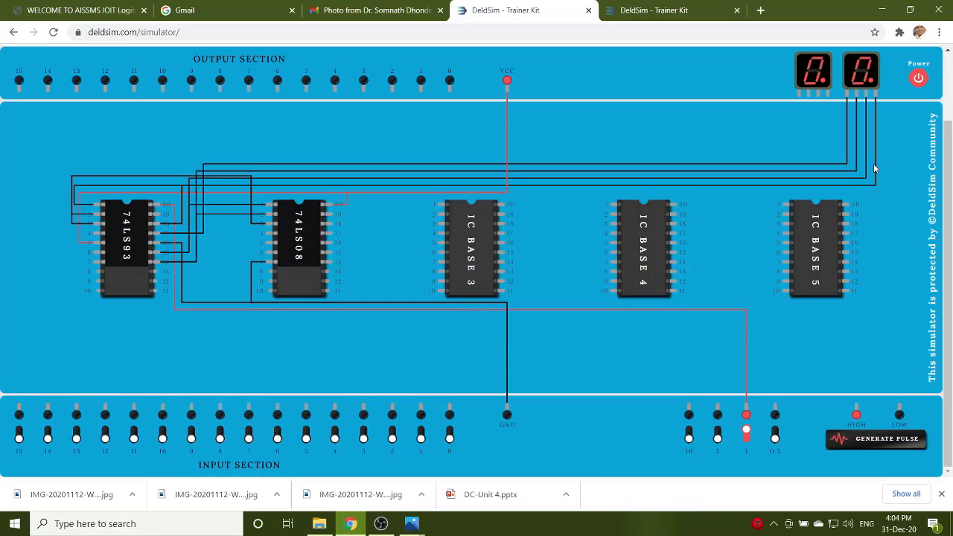